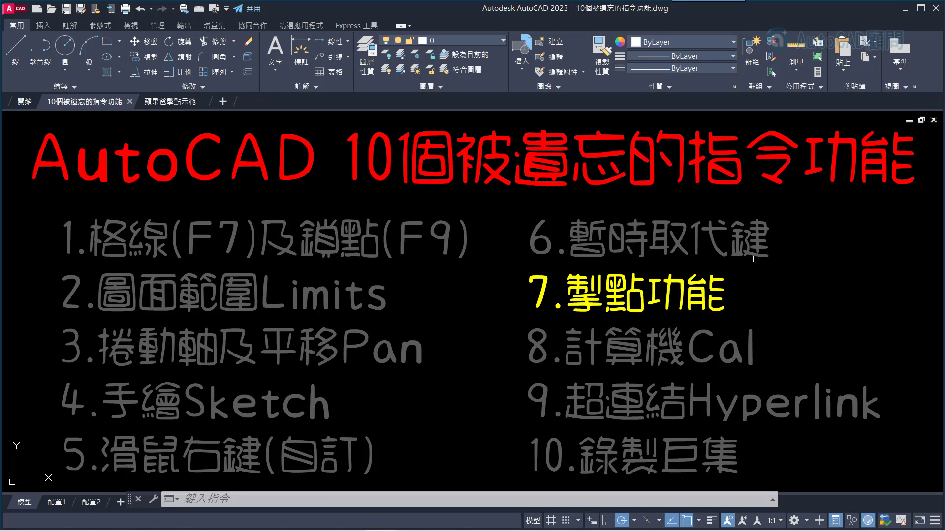
Leave the grip-editing video list and bring up the 蘋果爸製點示範 floor-plan drawing
click(726, 314)
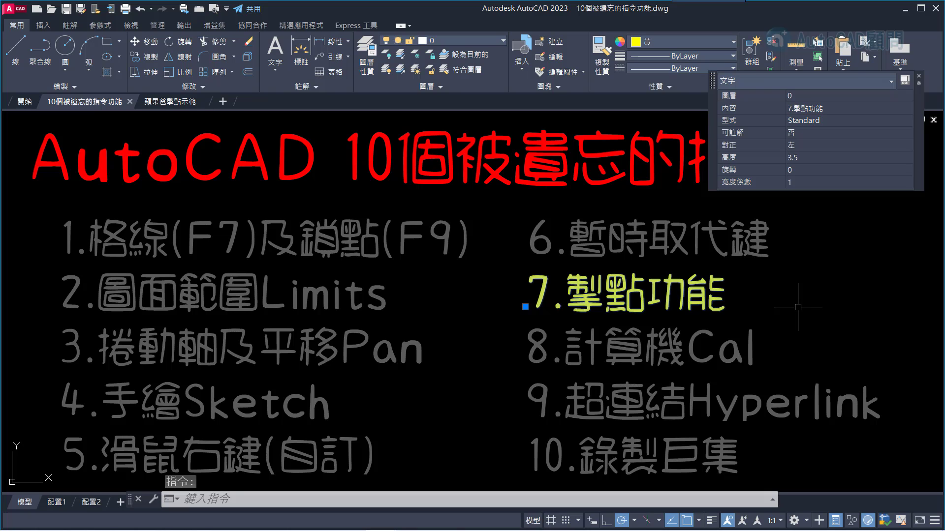
key(Escape)
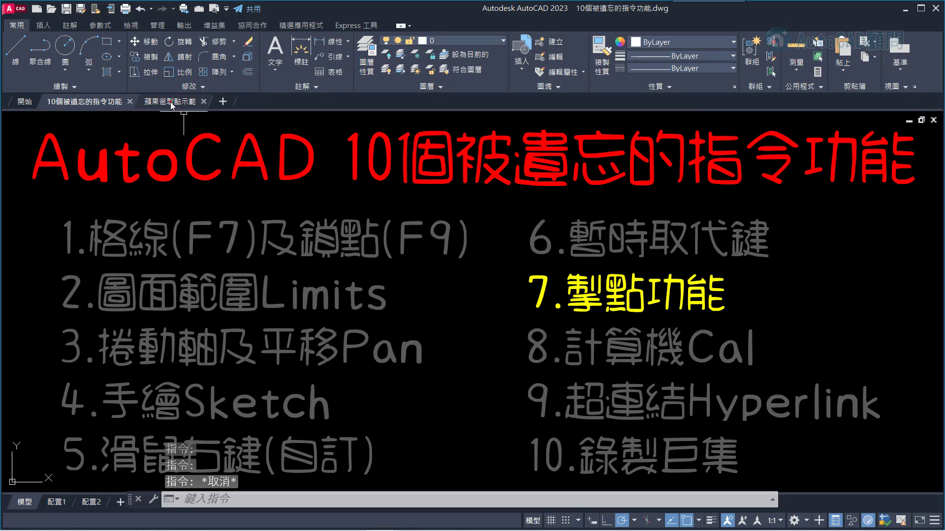
click(172, 103)
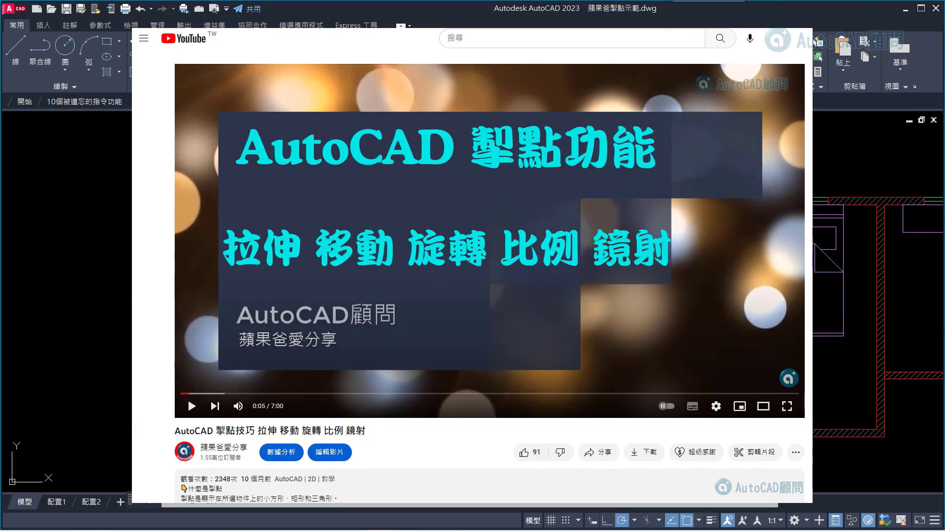
Draw a rectangle beside the plan and stretch its bottom-right corner right into a trapezoid
text(RECTANG)
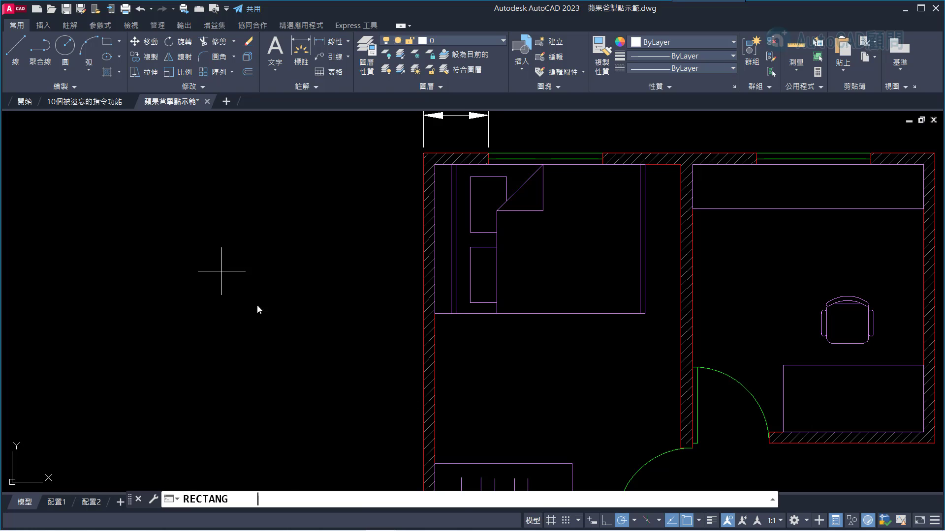
key(Return)
click(256, 321)
click(314, 291)
scroll(312, 306, up, 4)
click(317, 313)
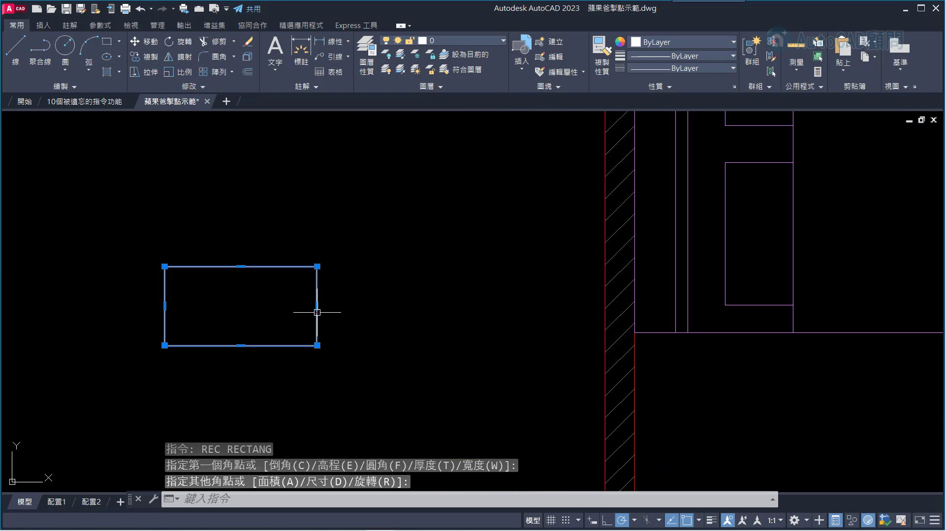
click(317, 346)
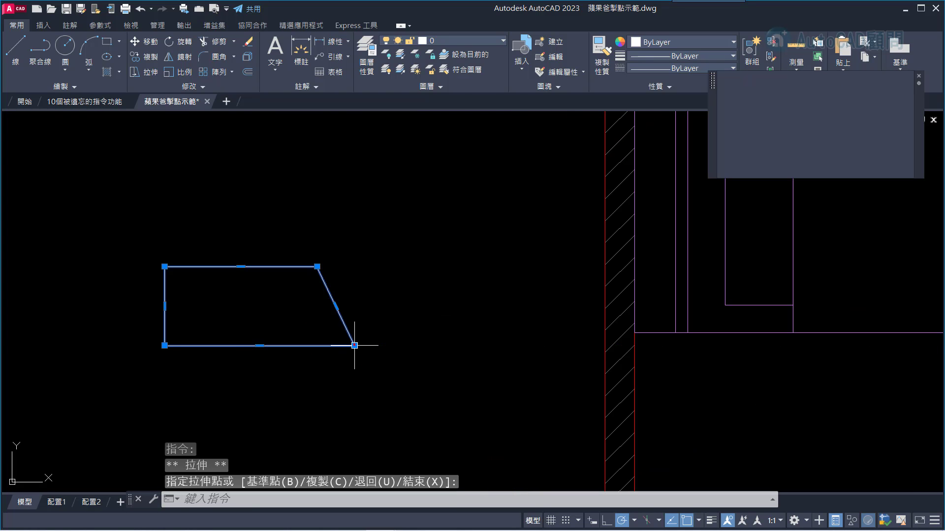
click(355, 346)
Cycle the left-edge grip through move, rotate, scale and mirror, then cancel unchanged
click(164, 306)
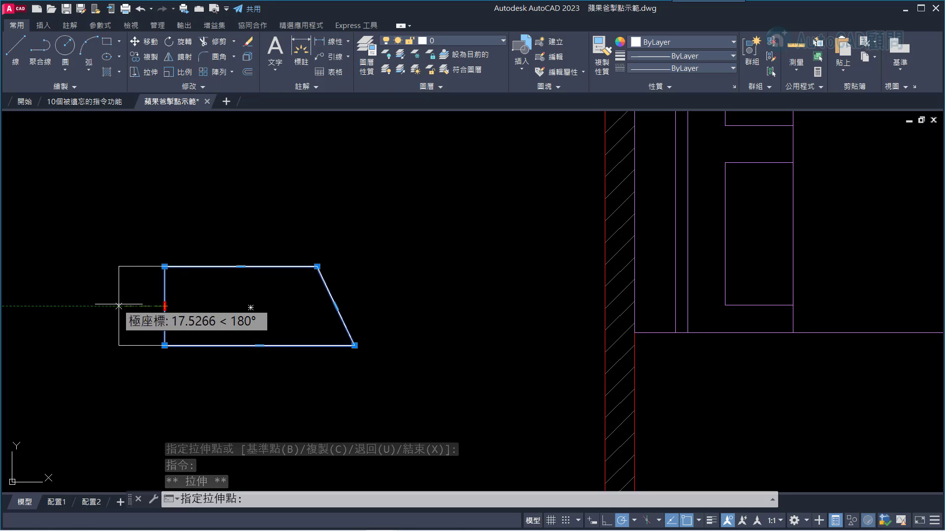
key(space)
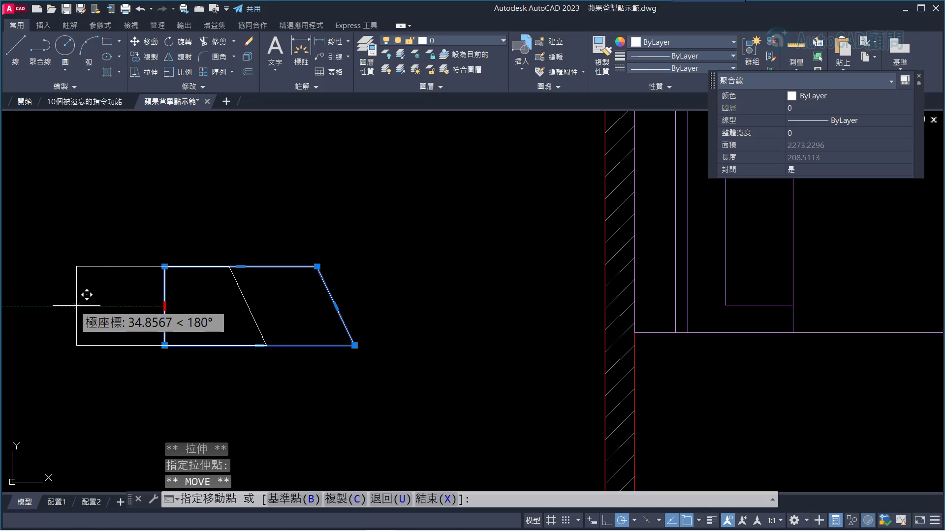
key(space)
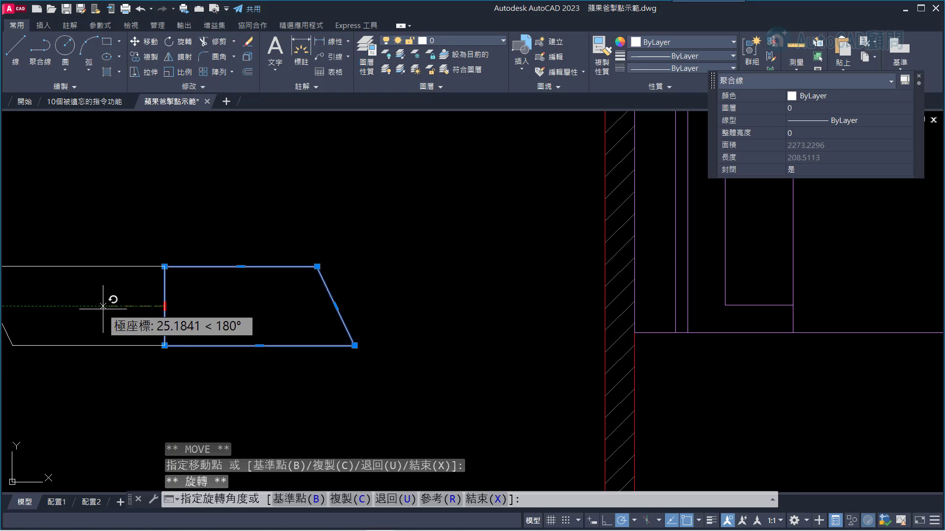
key(space)
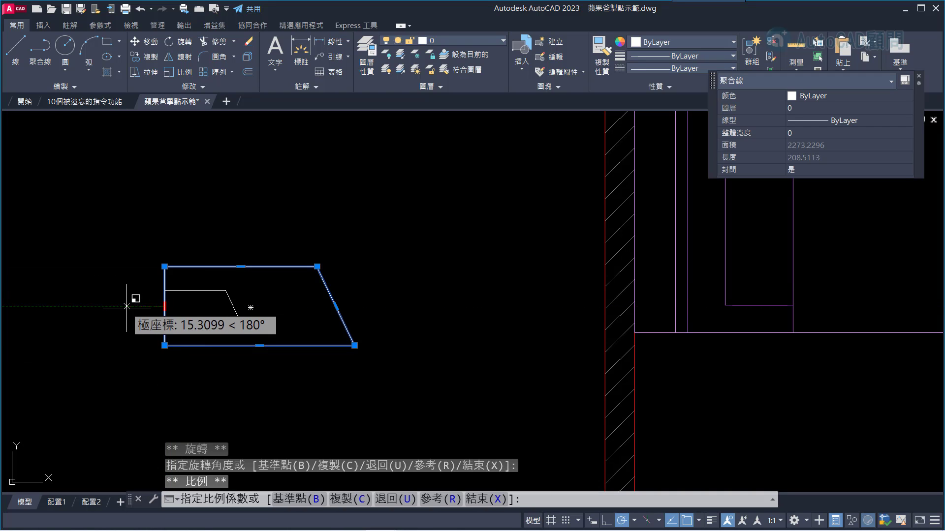
key(space)
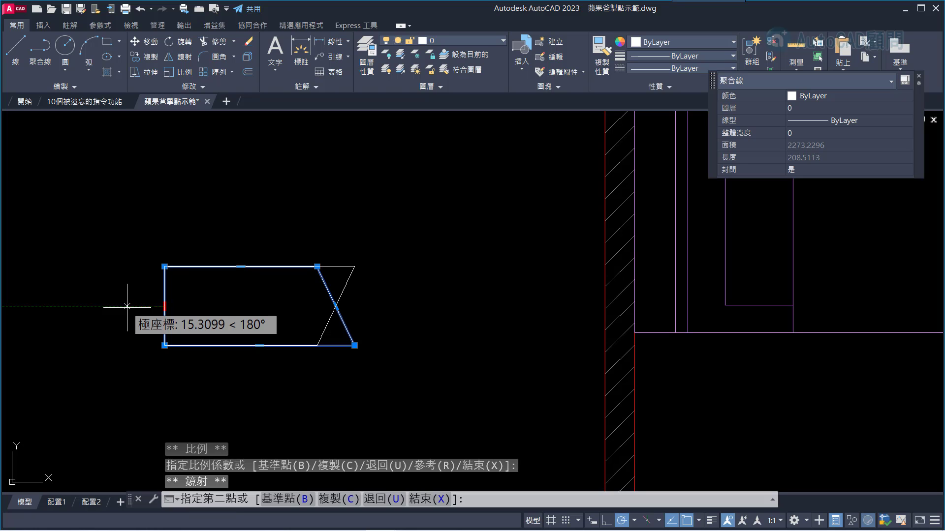
key(Escape)
key(Escape)
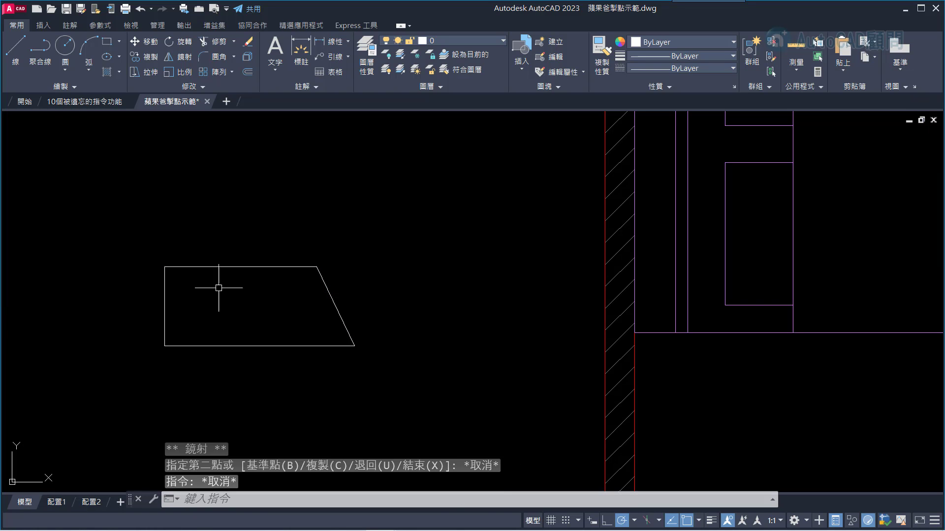
Continue the left plan's 68 dimension with 120, 161 and 120 along the top wall
middle_click(228, 286)
middle_click(228, 286)
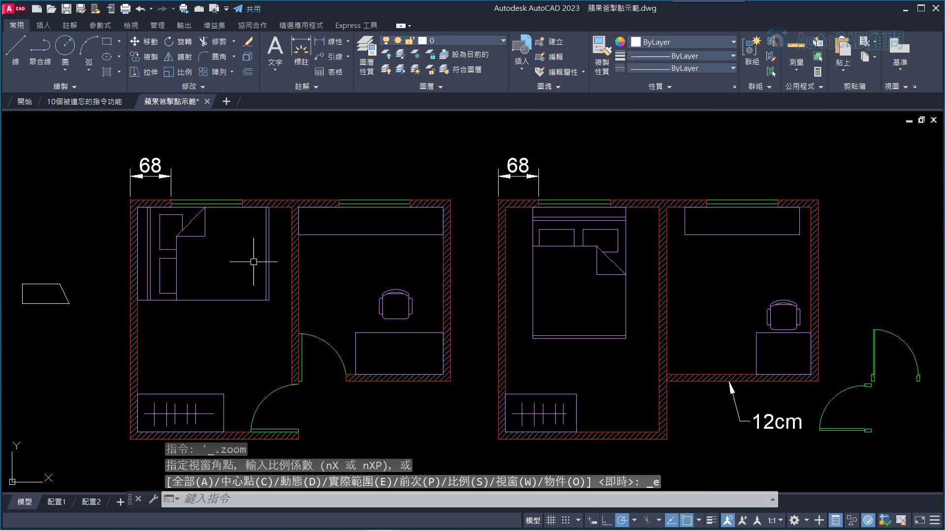
click(171, 179)
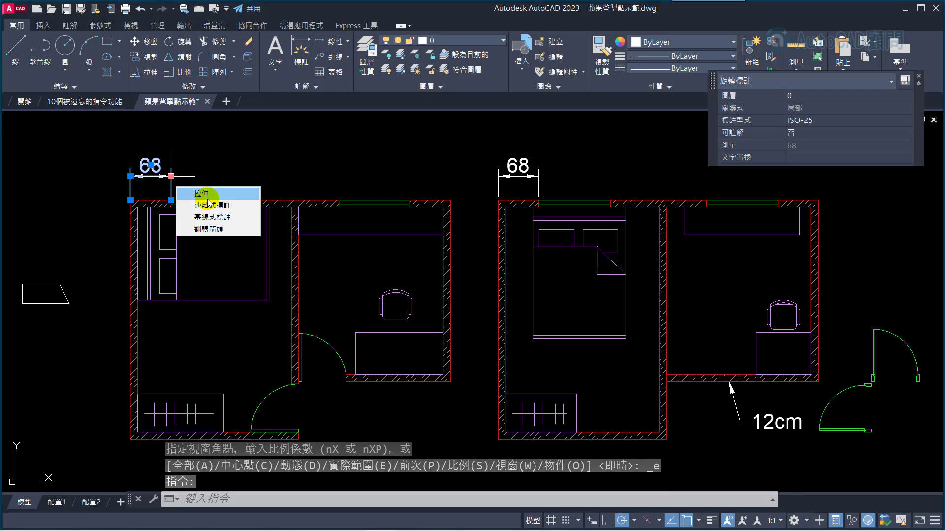
click(171, 177)
key(Escape)
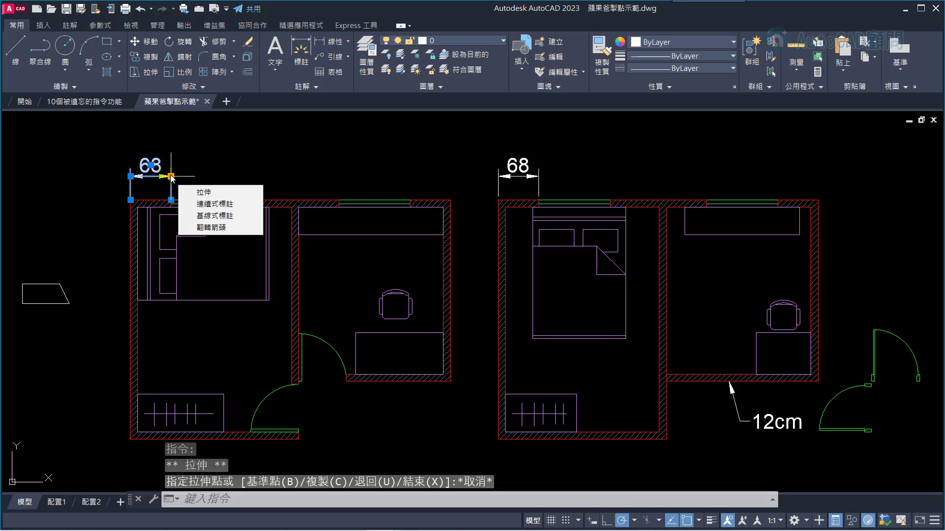
click(201, 203)
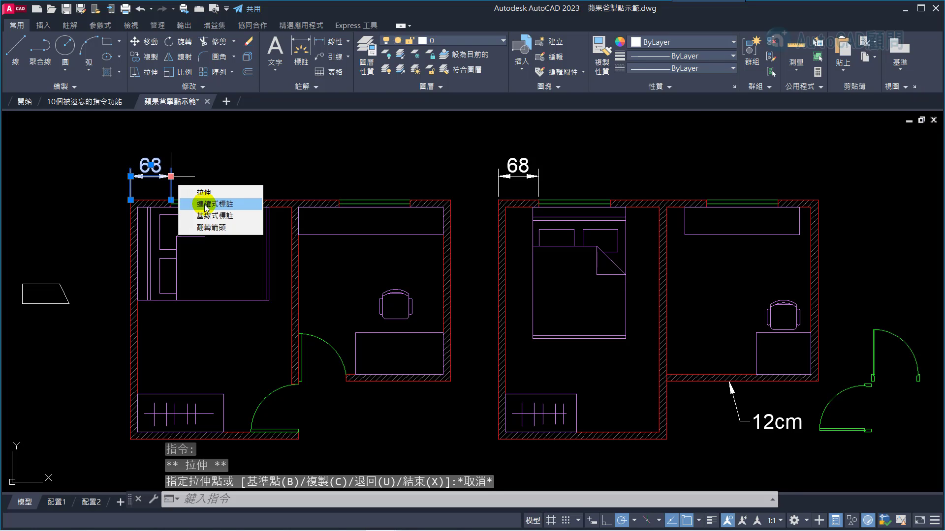
click(243, 200)
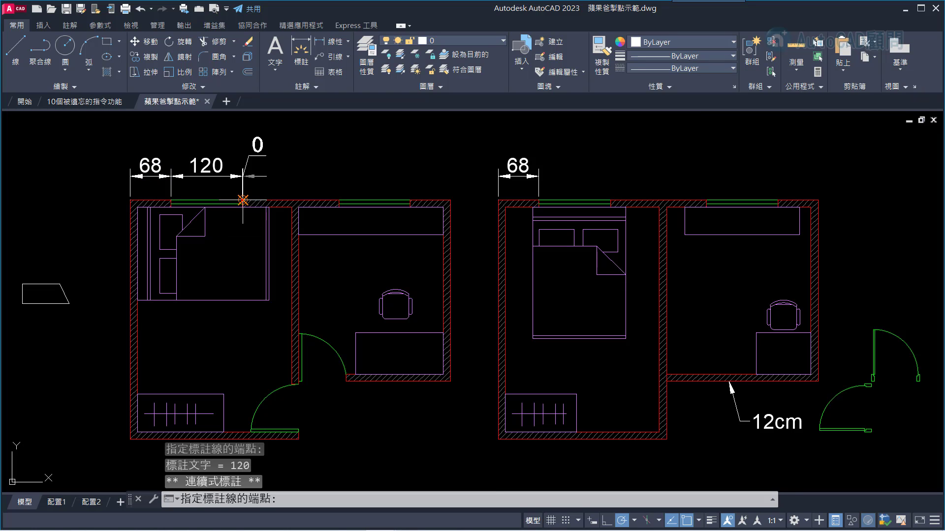
click(338, 200)
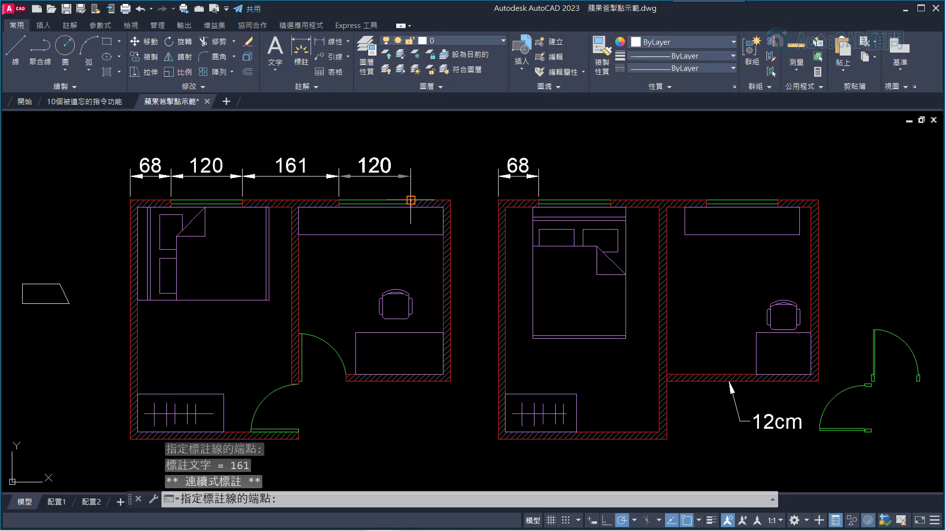
click(410, 201)
key(Escape)
key(Escape)
Add a 188 baseline dimension from the right plan's 68 dimension
click(519, 176)
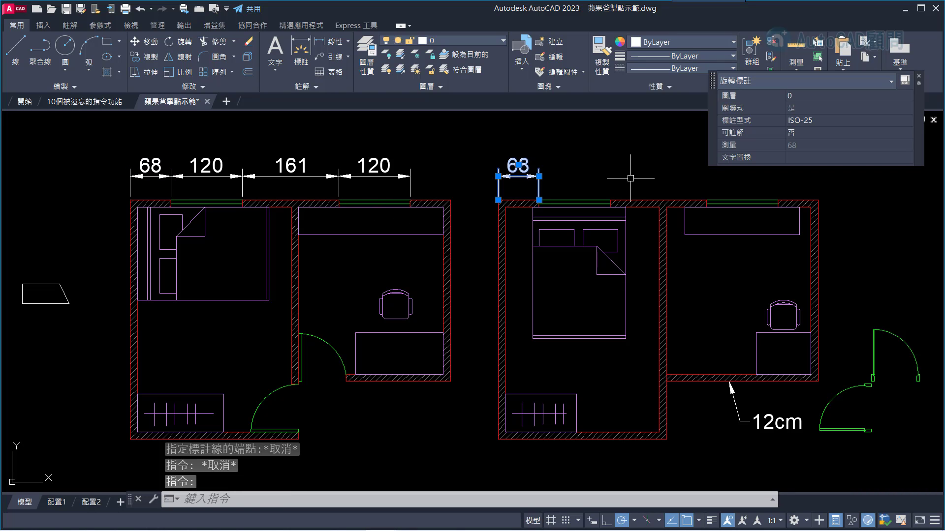
mouse_move(538, 176)
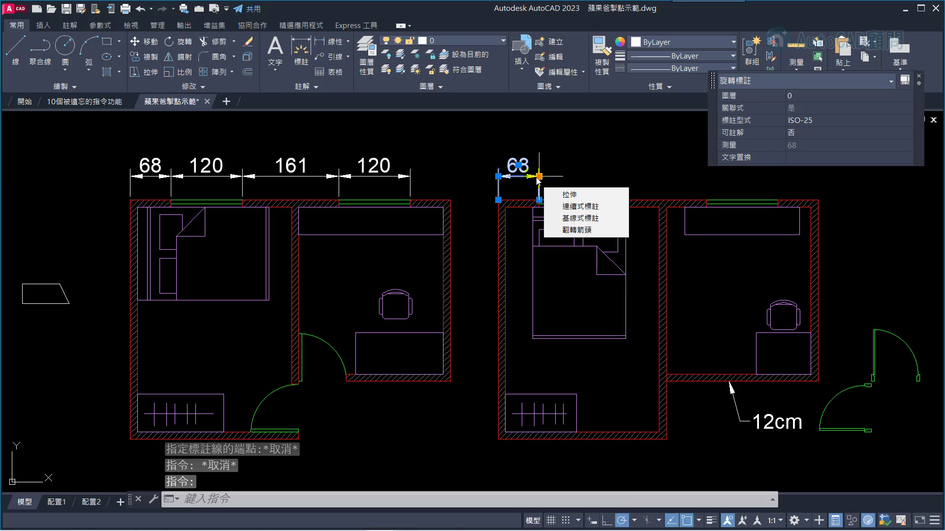
click(580, 218)
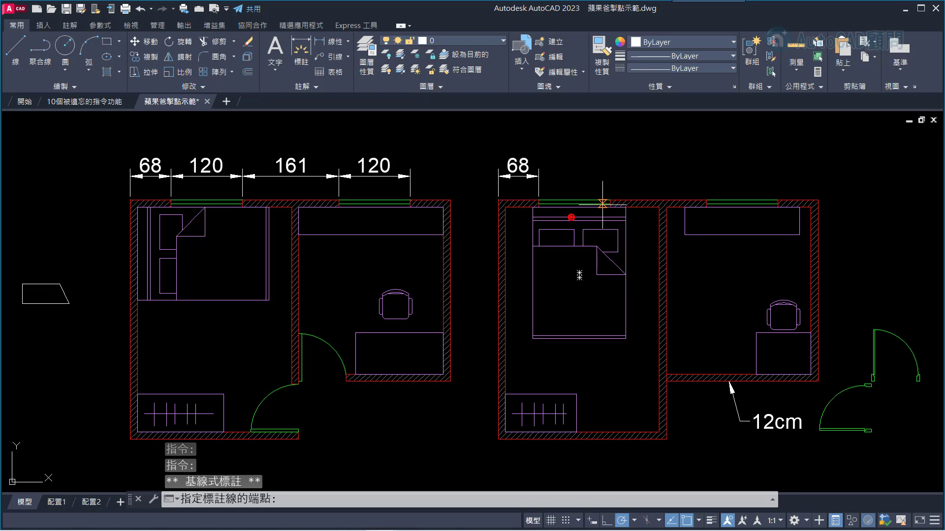
click(610, 201)
key(Escape)
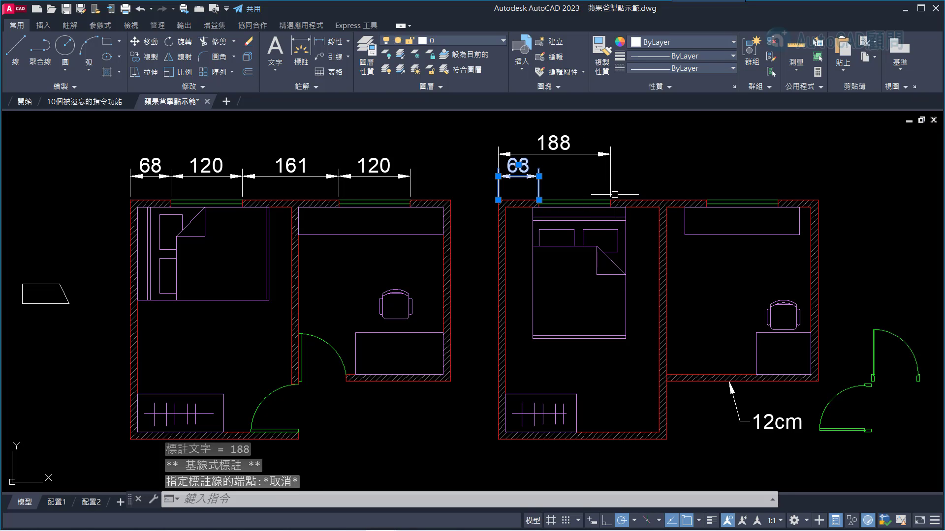
key(Escape)
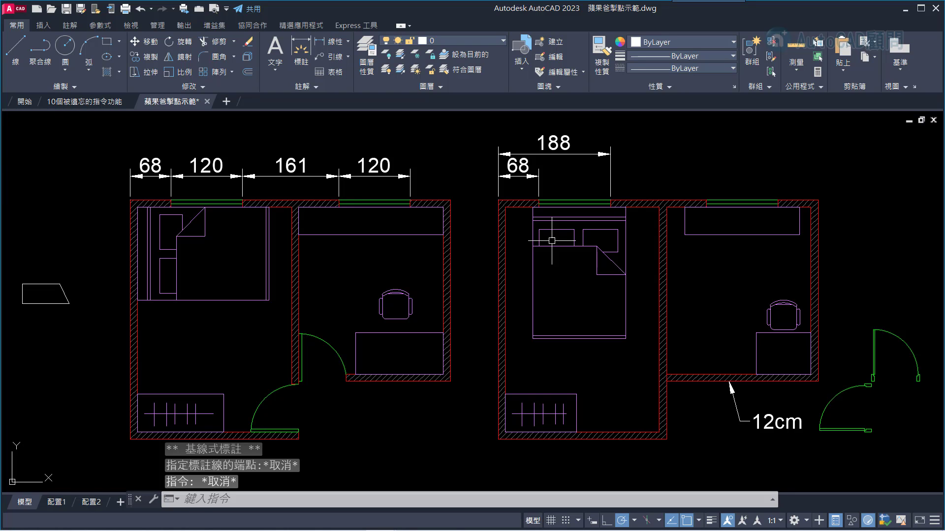
Stretch the unit along the right room's top wall until its left side meets the wall
click(718, 234)
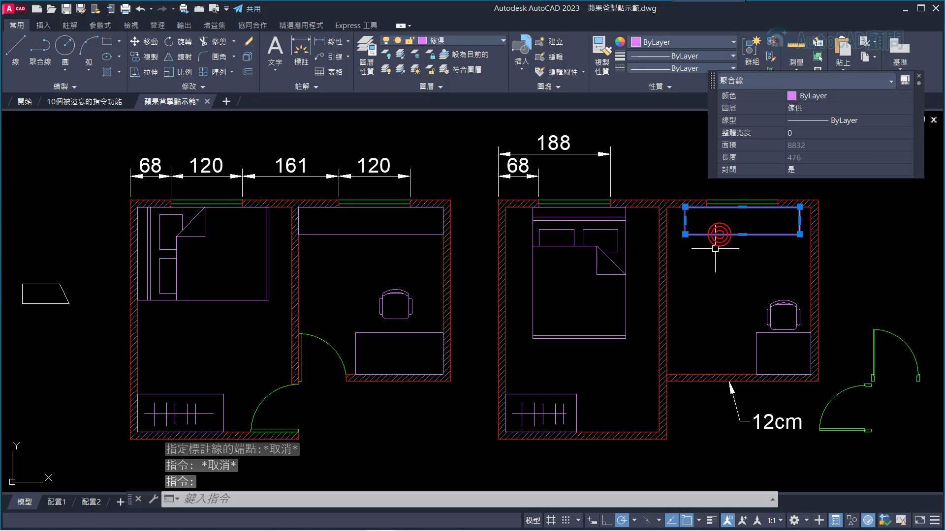
click(685, 220)
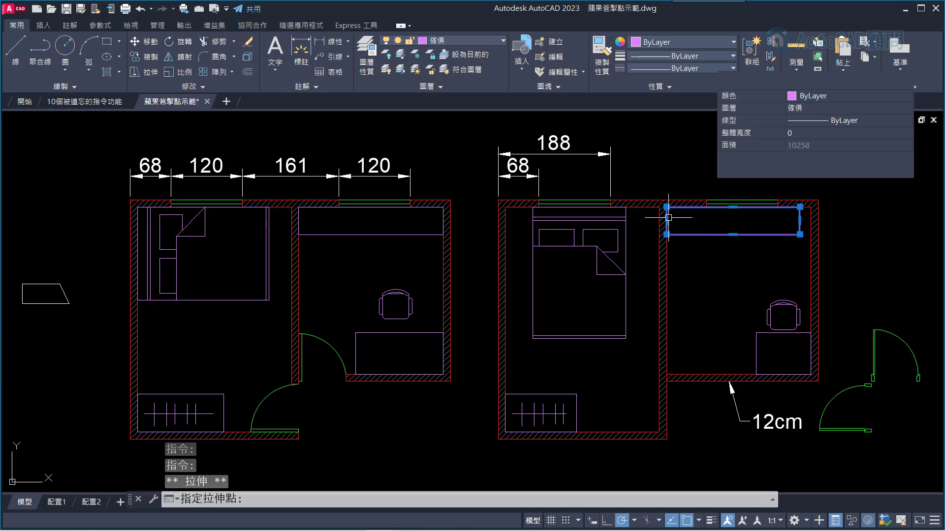
click(800, 220)
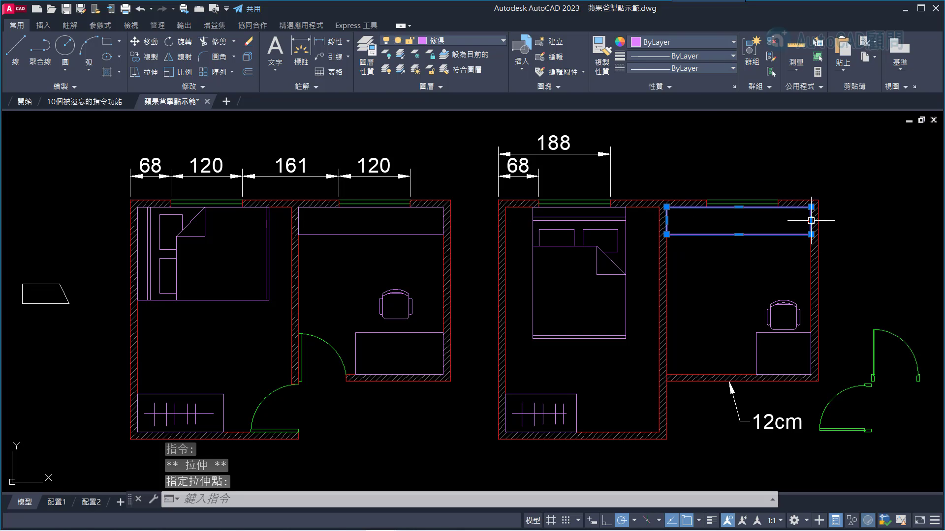
key(Escape)
Copy the 12cm leader's arrow to add arrows pointing at the right and left walls
click(731, 391)
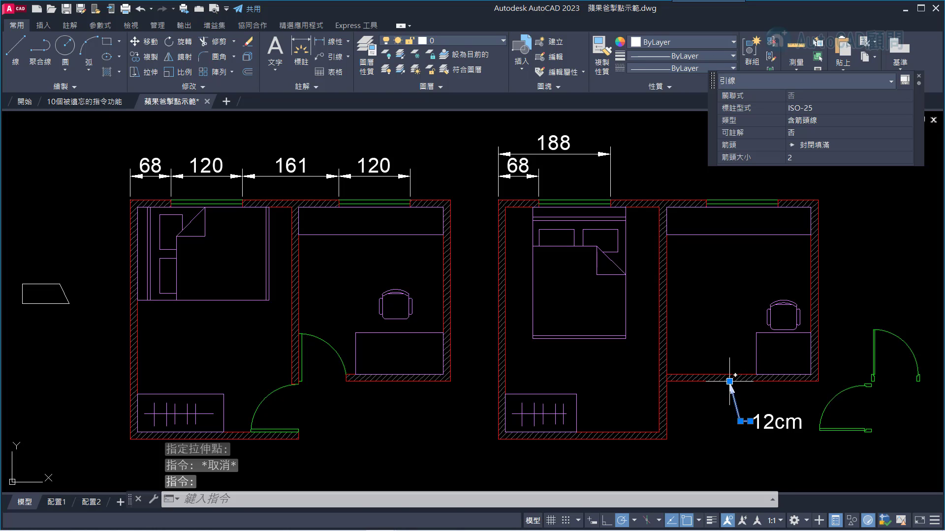
click(730, 382)
text(C)
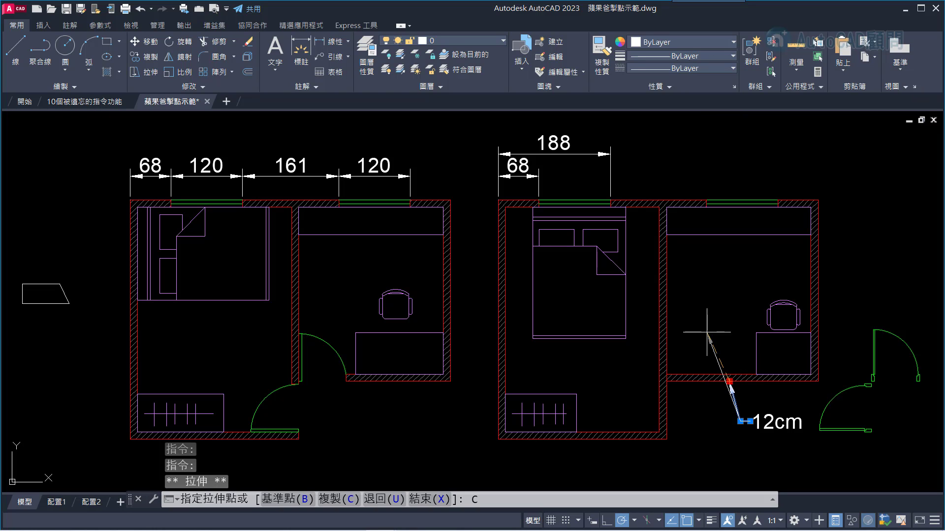
key(Return)
click(669, 394)
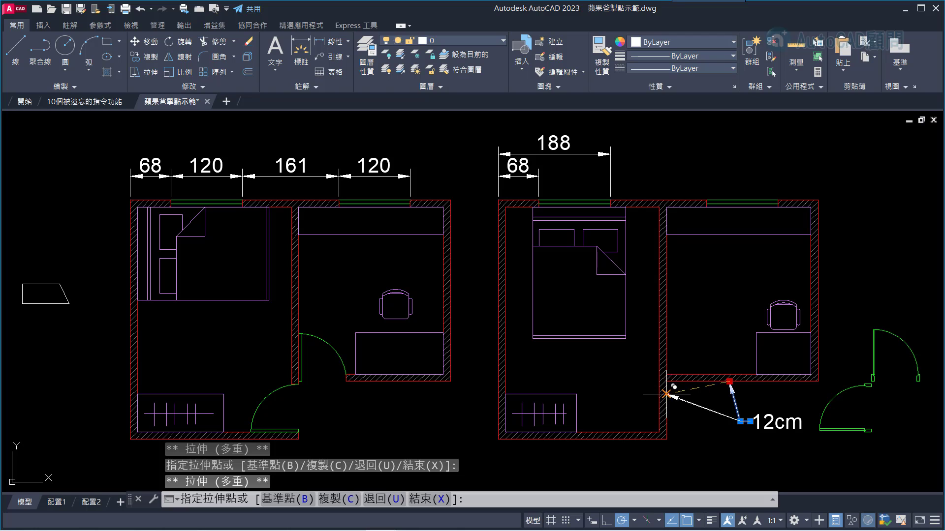
click(812, 297)
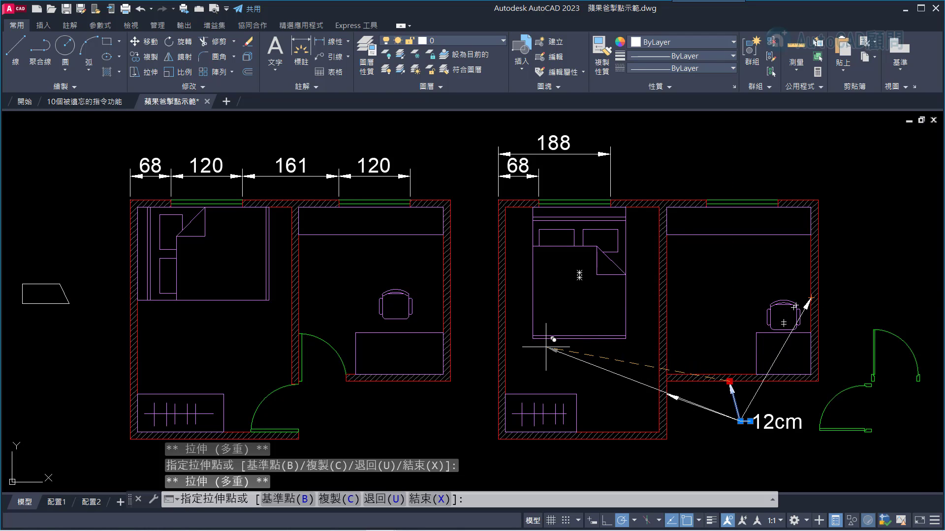
click(505, 359)
key(Escape)
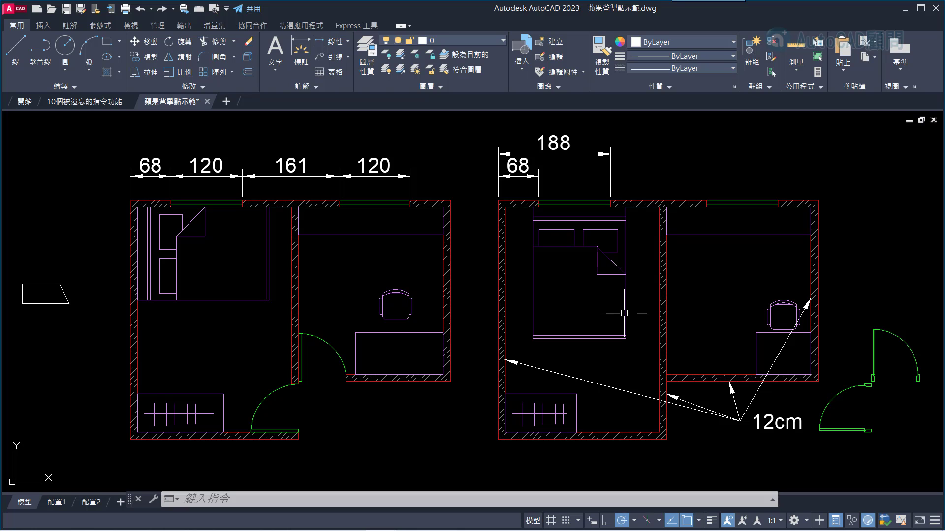
scroll(634, 217, up, 3)
click(635, 184)
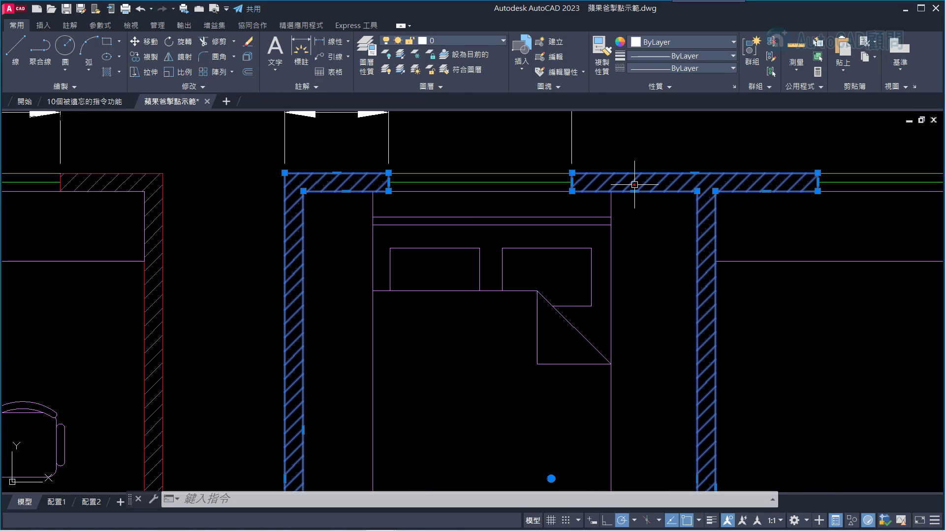
scroll(566, 195, up, 2)
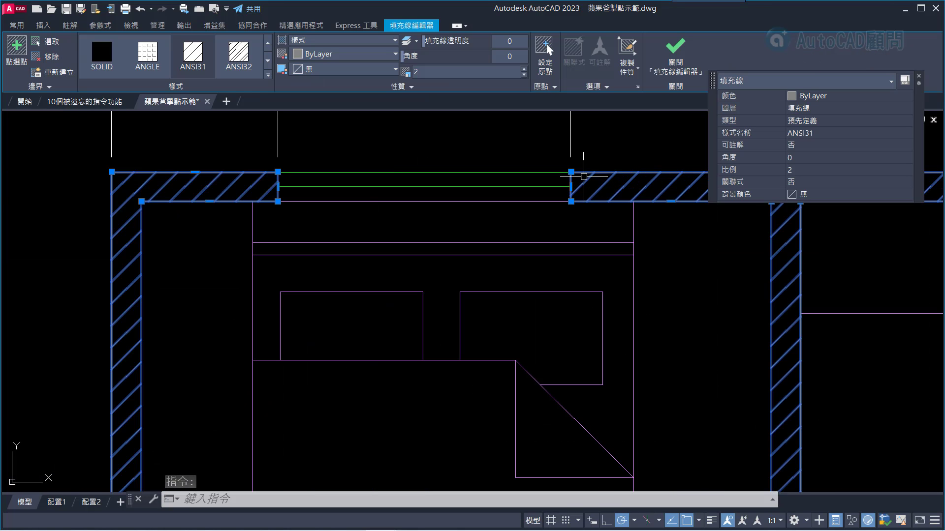
click(571, 187)
click(617, 187)
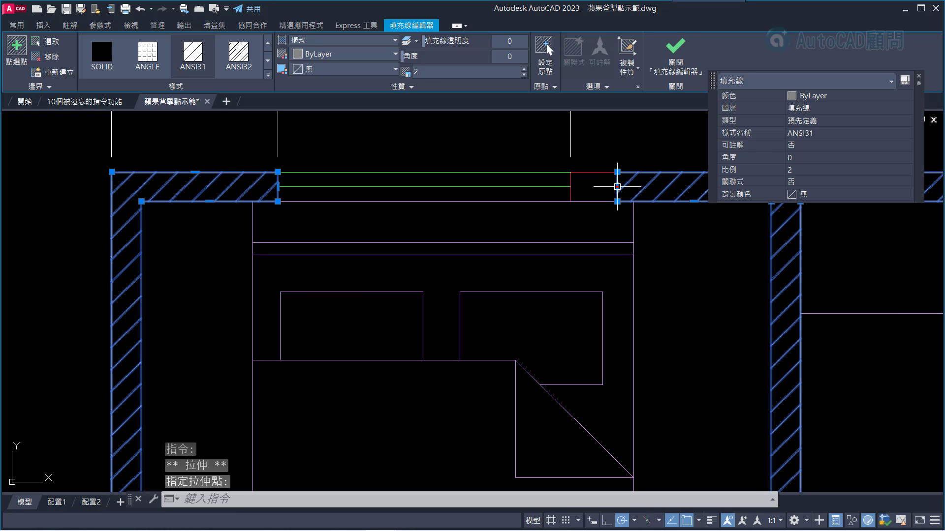
click(617, 186)
click(570, 186)
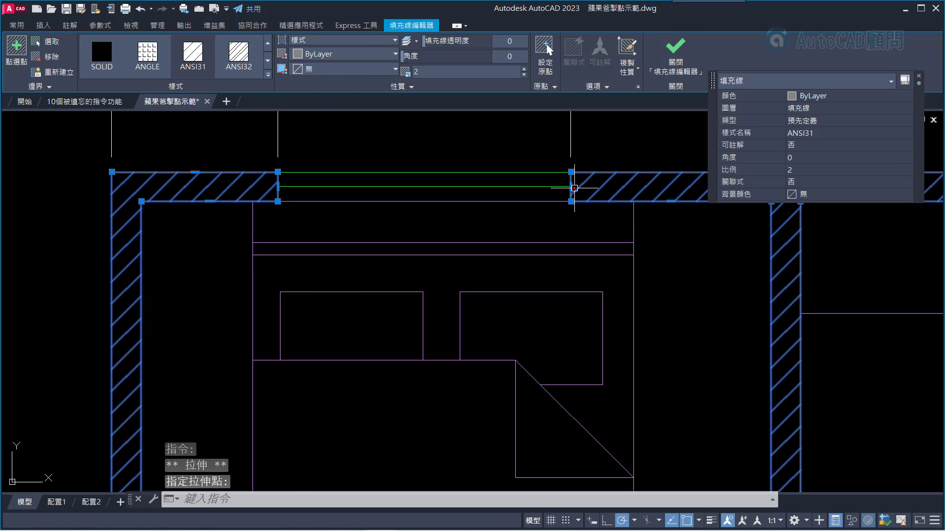
key(Escape)
scroll(586, 197, down, 3)
scroll(591, 210, down, 2)
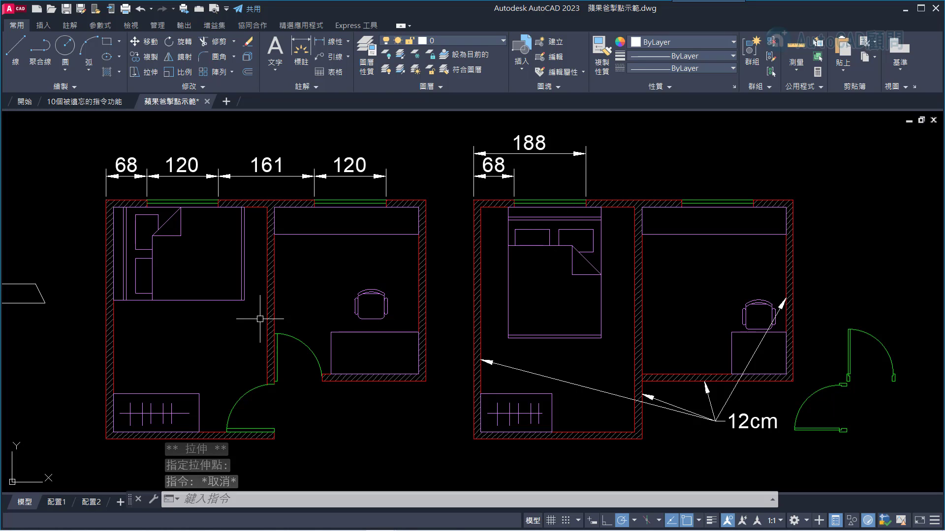
click(244, 298)
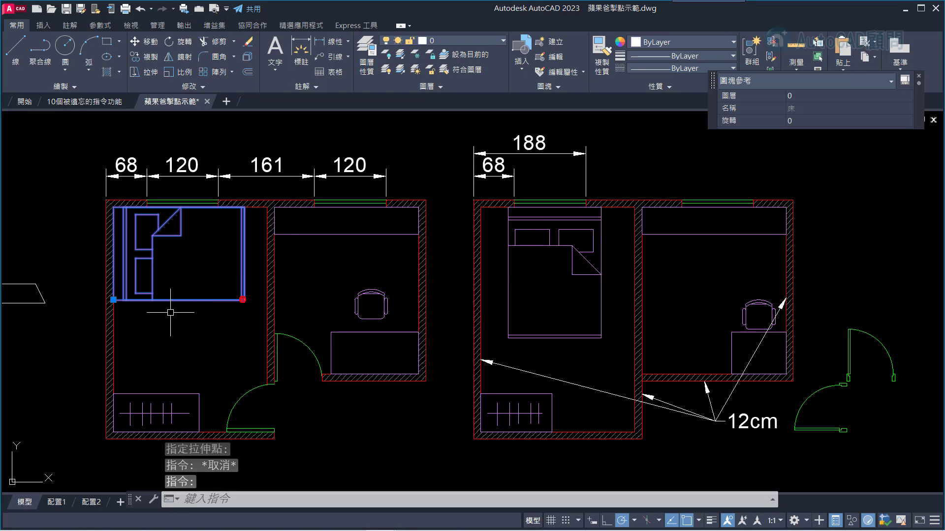
click(113, 299)
key(Escape)
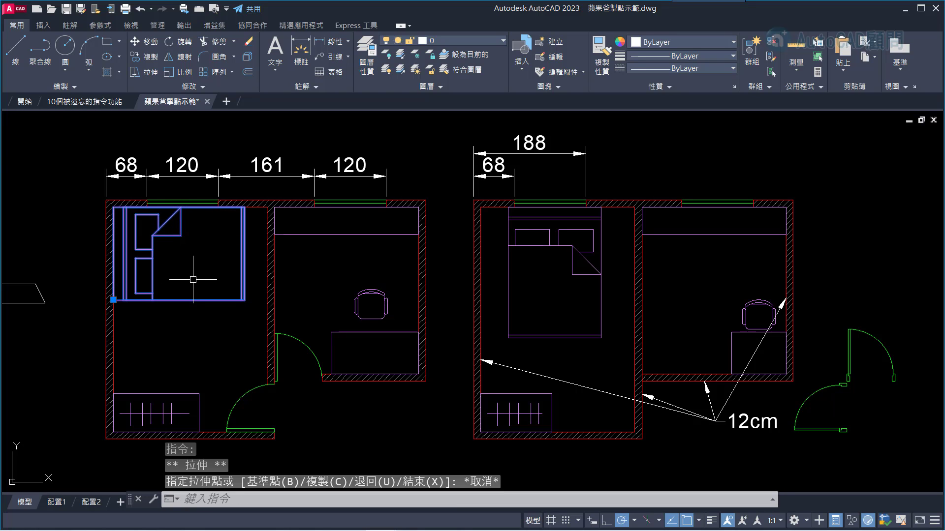
scroll(110, 311, up, 4)
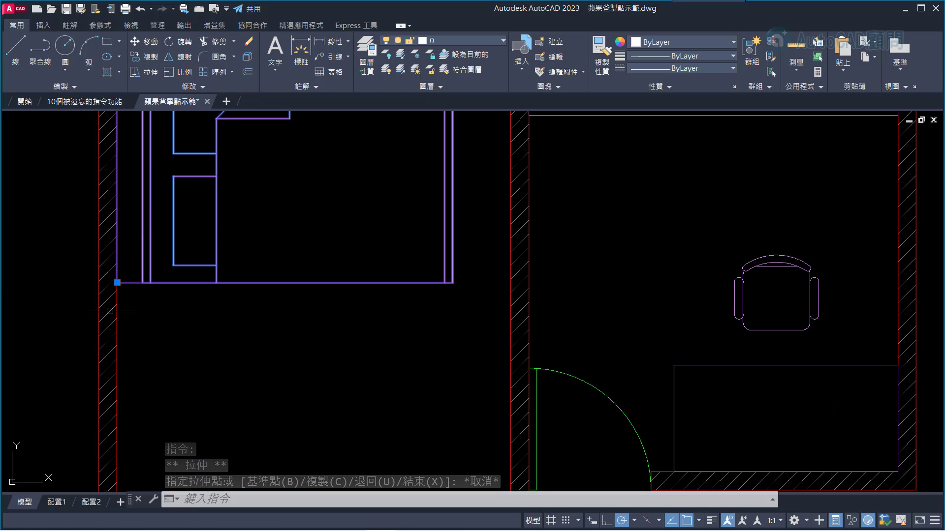
key(Escape)
middle_click(111, 312)
middle_click(111, 312)
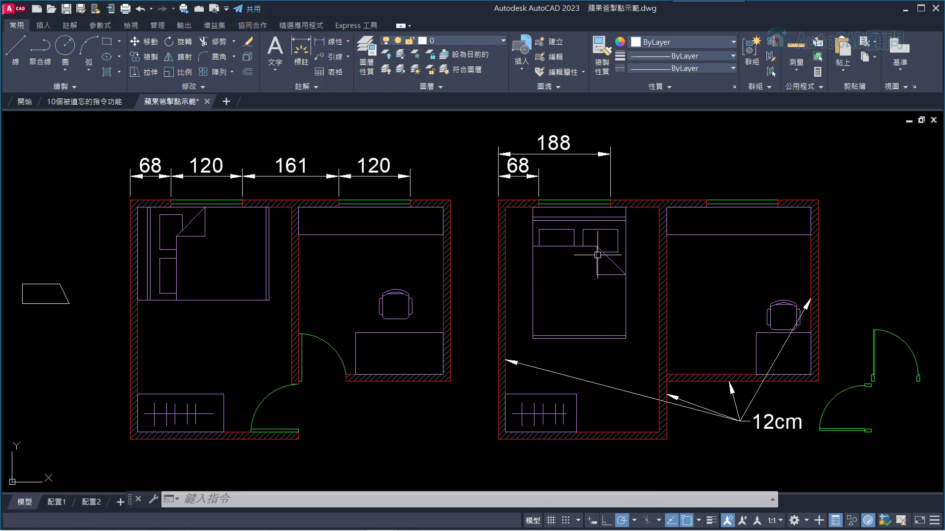
mouse_move(597, 255)
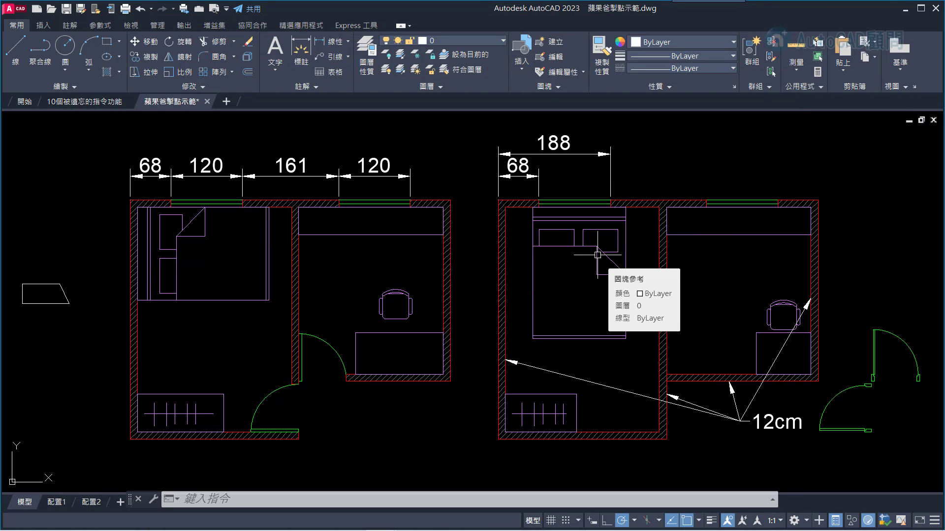
Move the bed sideways into the top-right corner of the right plan's left room
click(597, 255)
click(580, 207)
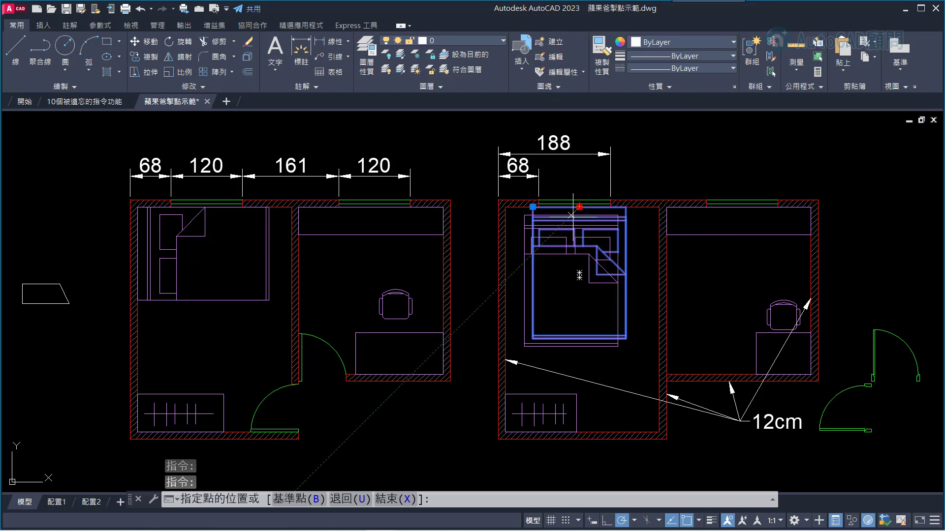
click(505, 266)
click(505, 265)
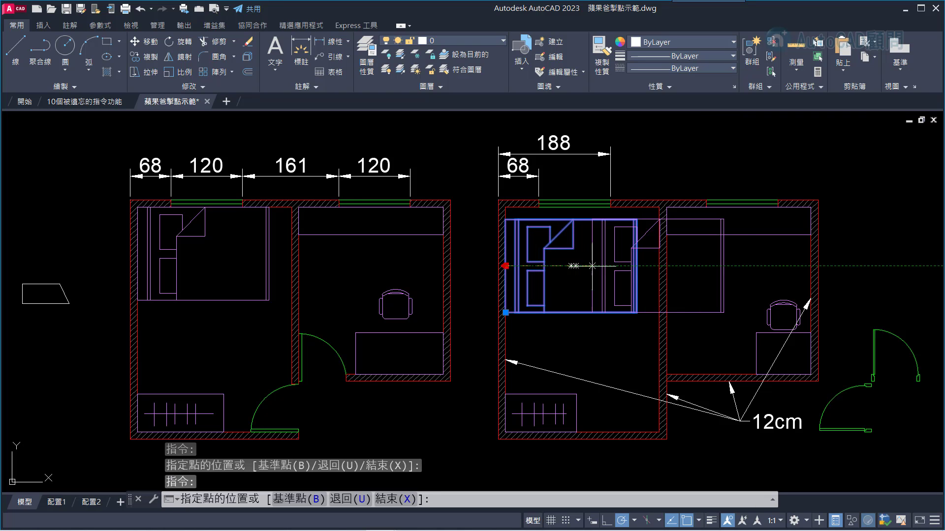
click(653, 254)
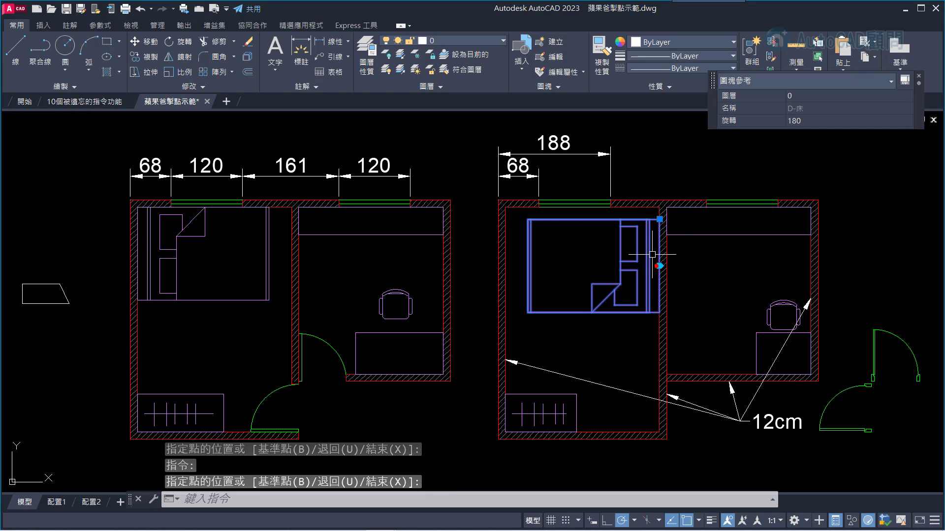
click(660, 219)
key(Escape)
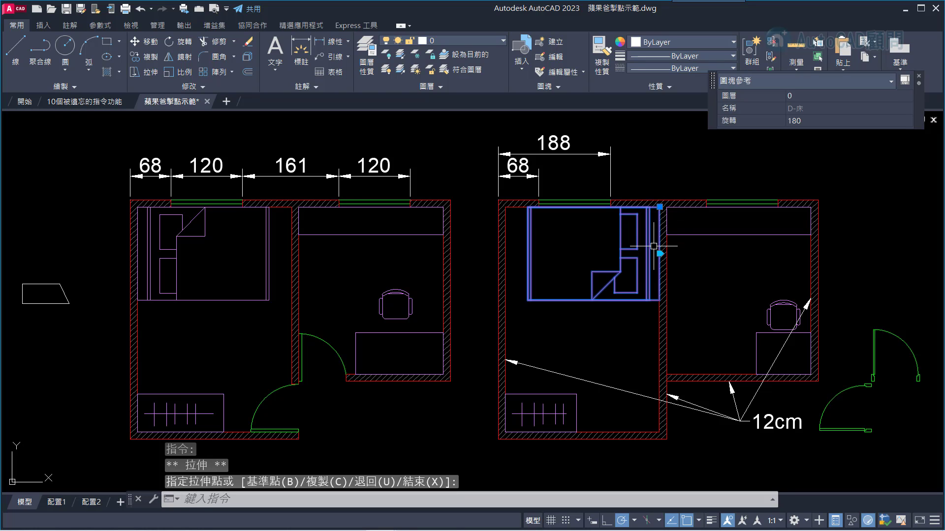
key(Escape)
Try widening the wardrobe block rightward, then cancel the change
click(577, 400)
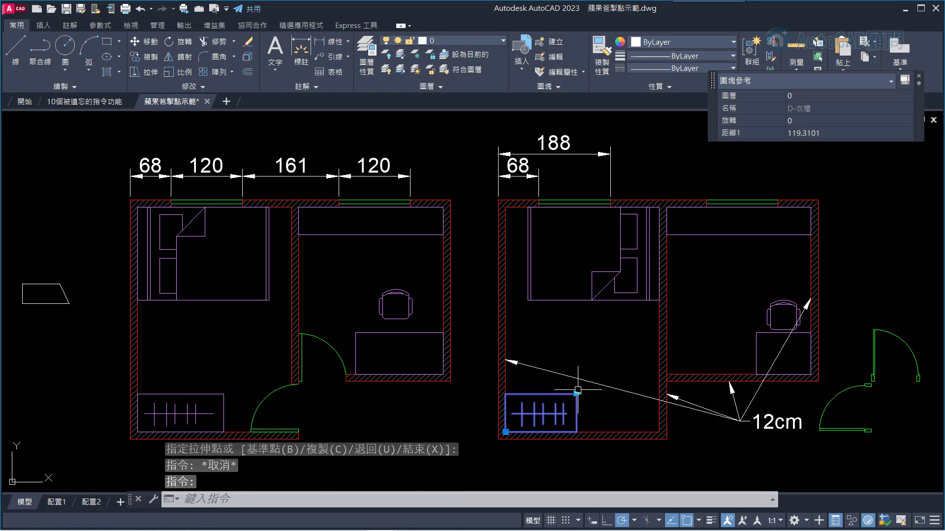
click(576, 393)
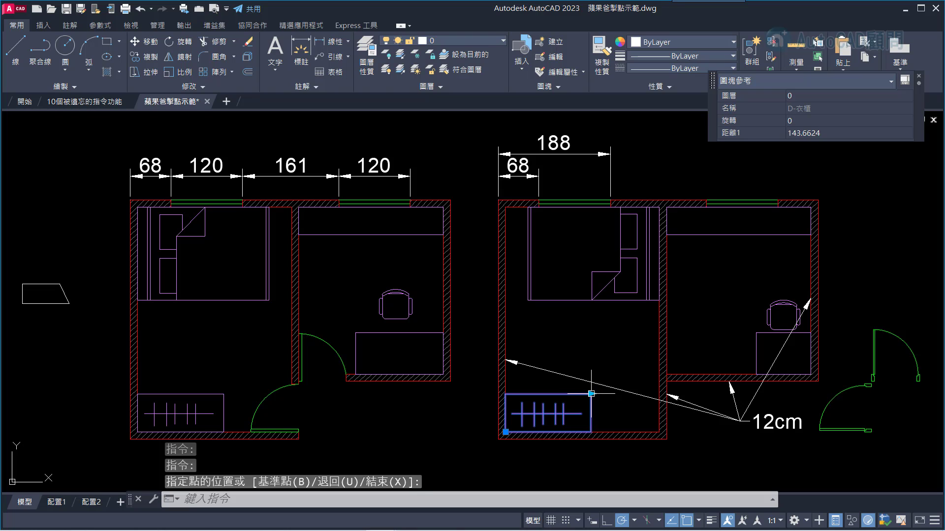
click(592, 393)
key(Escape)
key(Escape)
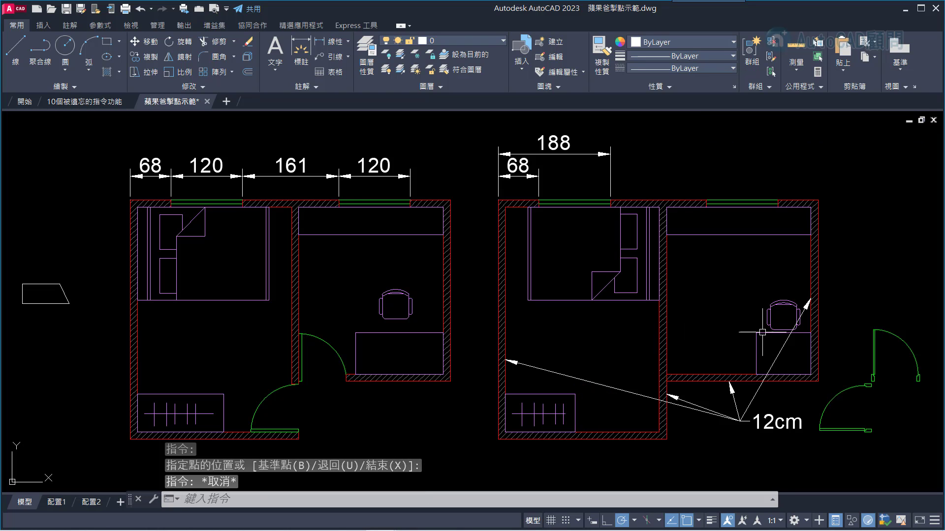
Stretch the desk's corner left to the wall corner in the right room
click(762, 332)
click(756, 374)
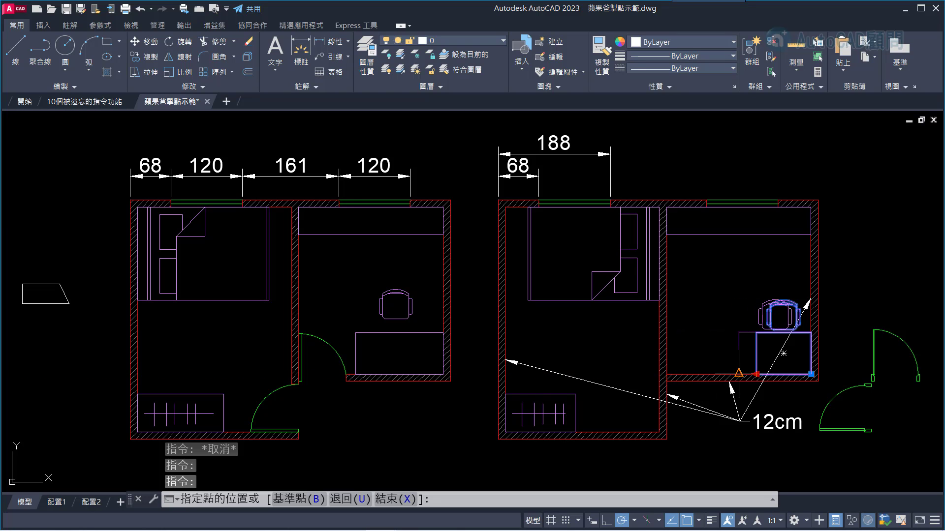
click(739, 374)
key(Escape)
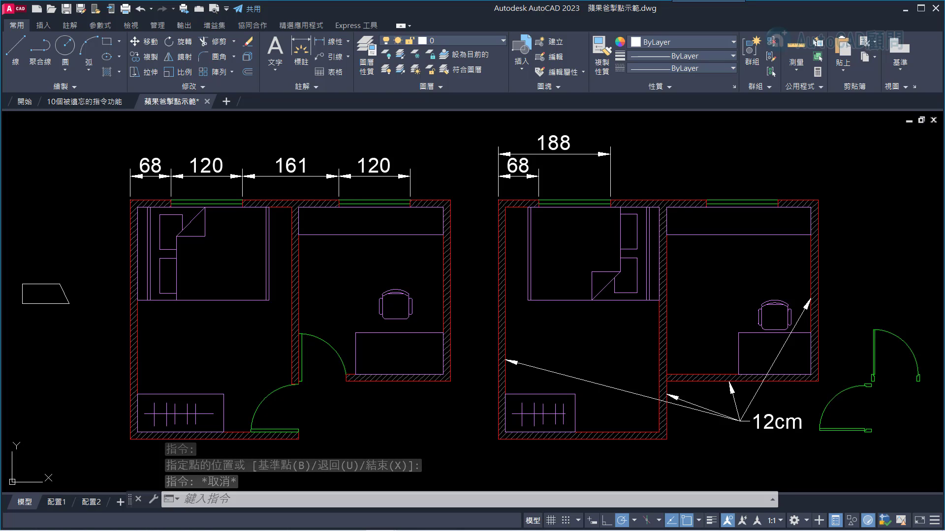
Move the first door from outside the right plan into a wall opening
click(869, 429)
scroll(893, 459, up, 2)
scroll(892, 458, up, 2)
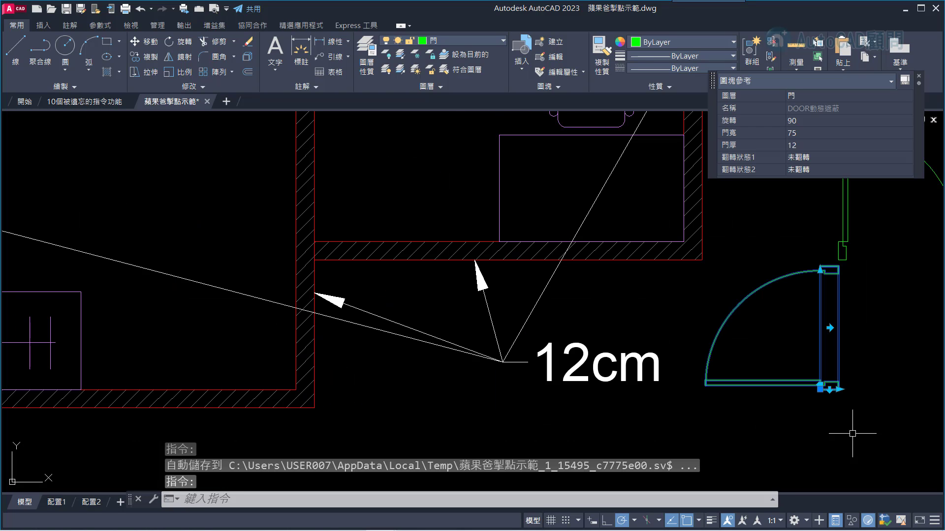
click(820, 389)
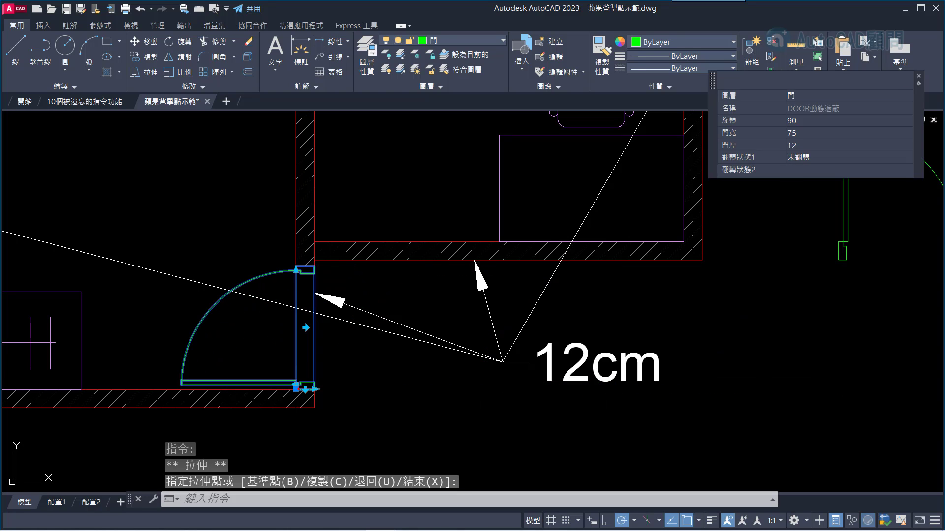
key(Escape)
scroll(371, 306, down, 2)
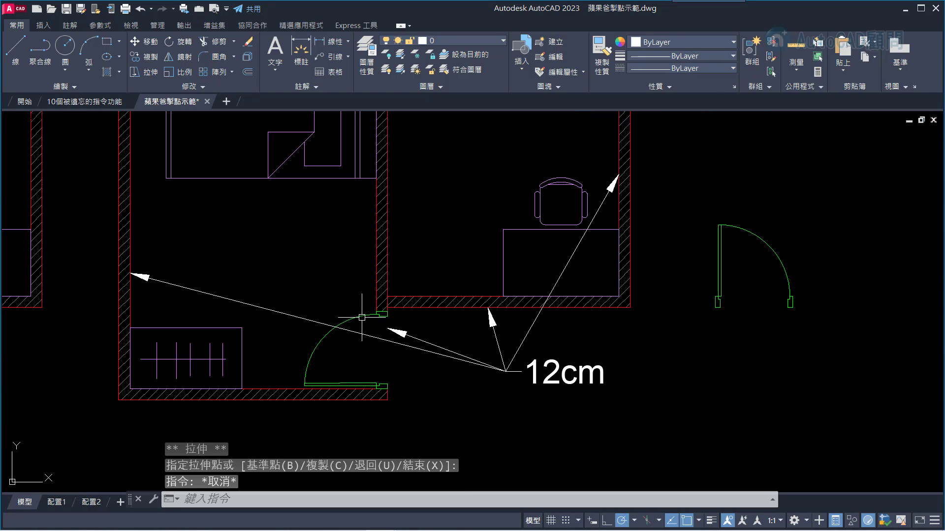
Narrow the placed door's width to fit its opening
click(362, 317)
scroll(364, 315, up, 2)
click(384, 312)
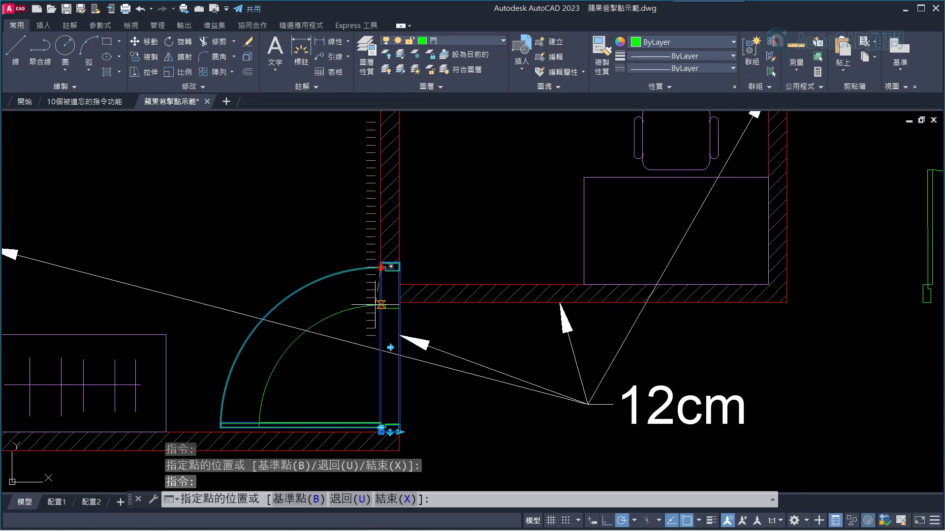
click(380, 318)
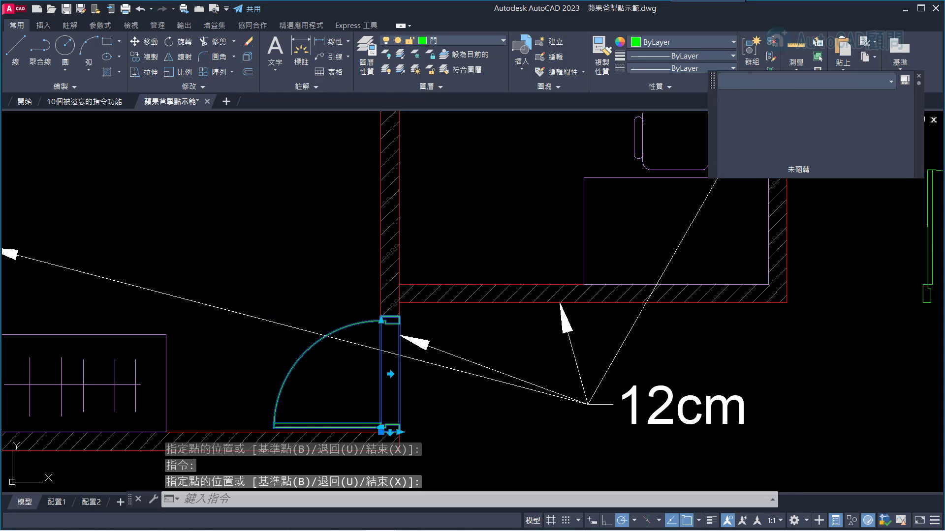
key(Escape)
scroll(449, 350, down, 2)
Move the second door into the right room's wall opening
click(749, 315)
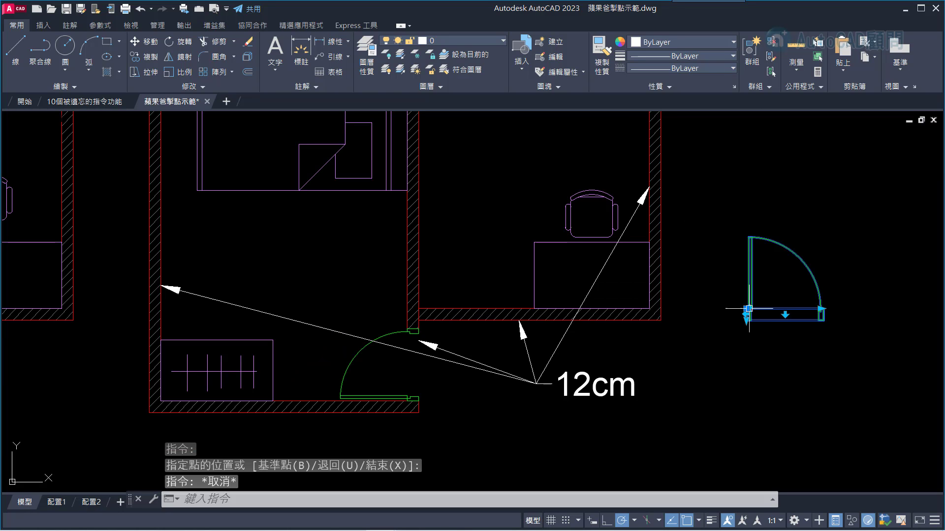
click(746, 310)
scroll(421, 324, up, 4)
click(417, 287)
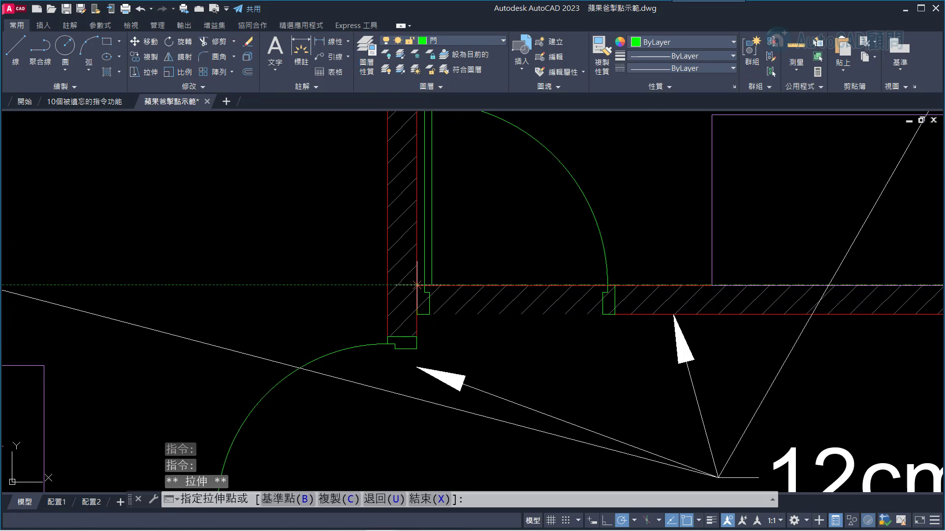
key(Escape)
Flip the second door's swing and flip it back into the room
click(432, 255)
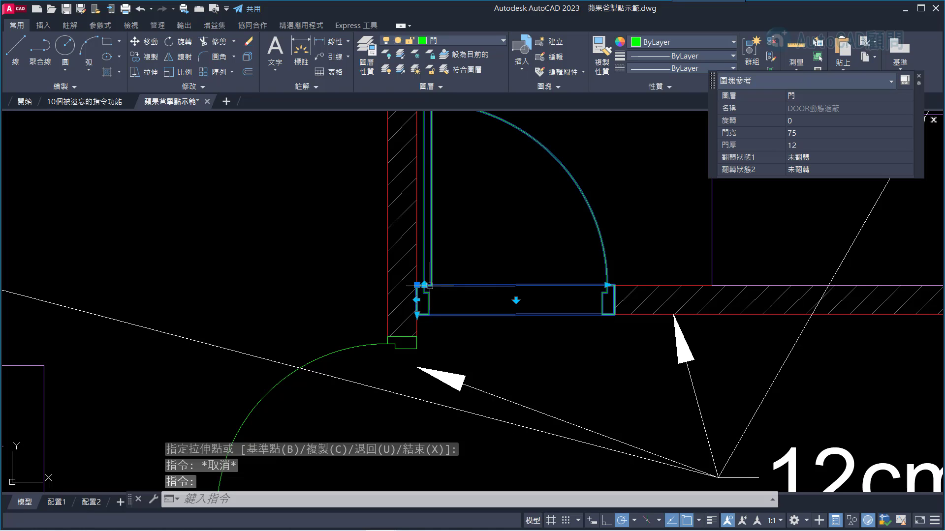
click(516, 300)
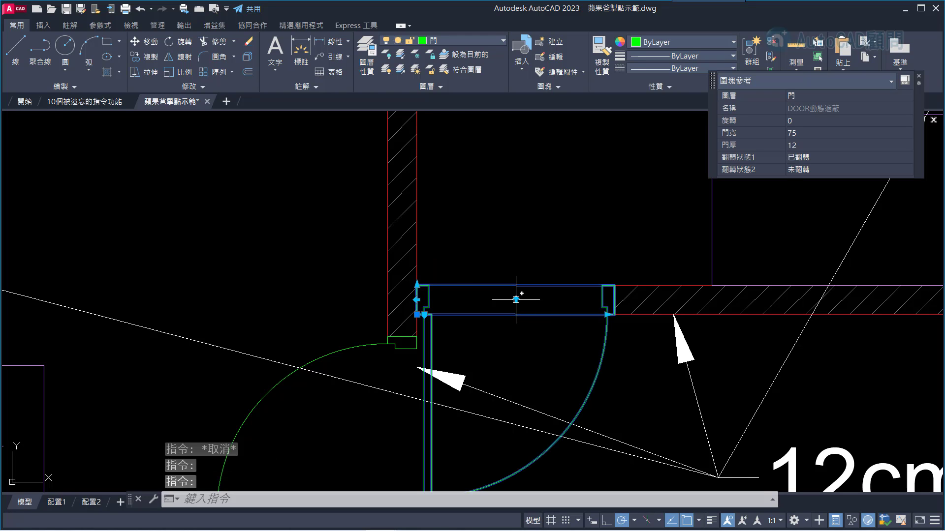
click(516, 300)
key(Escape)
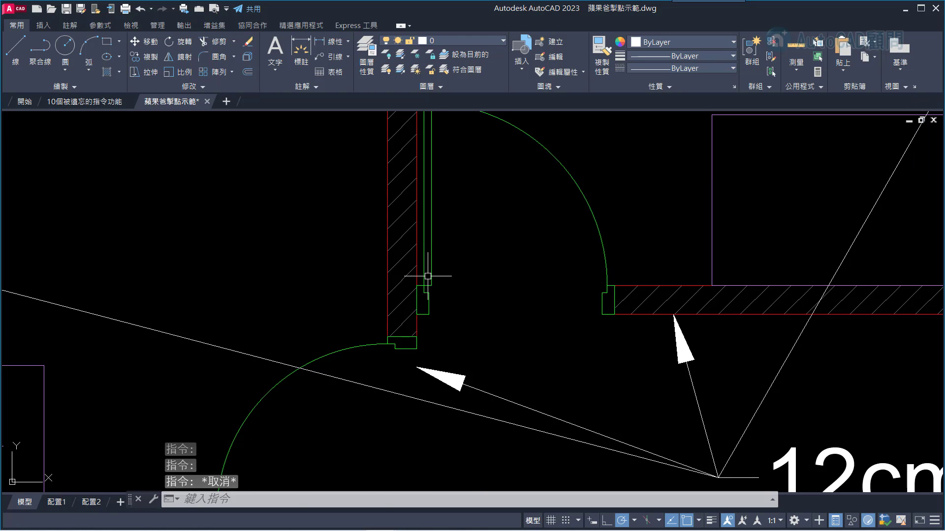
click(428, 276)
key(Escape)
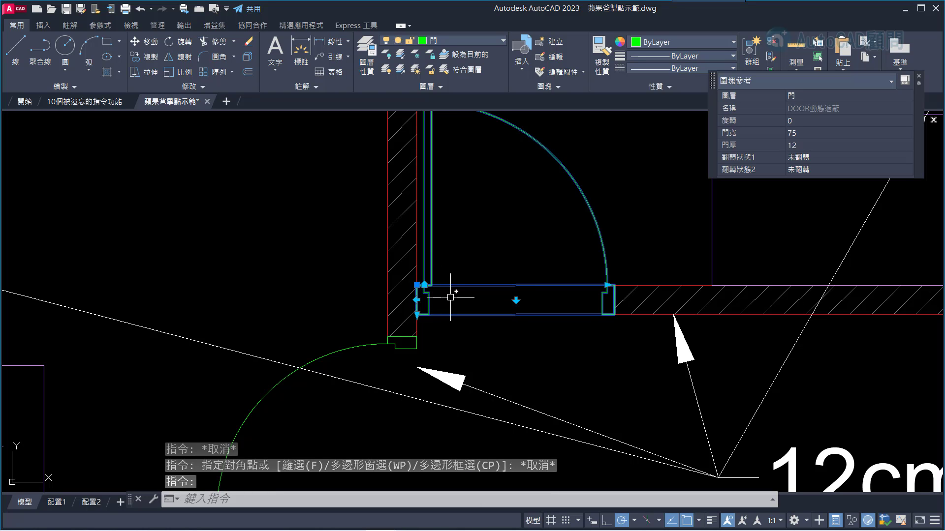
key(Escape)
scroll(450, 297, down, 3)
scroll(450, 297, down, 2)
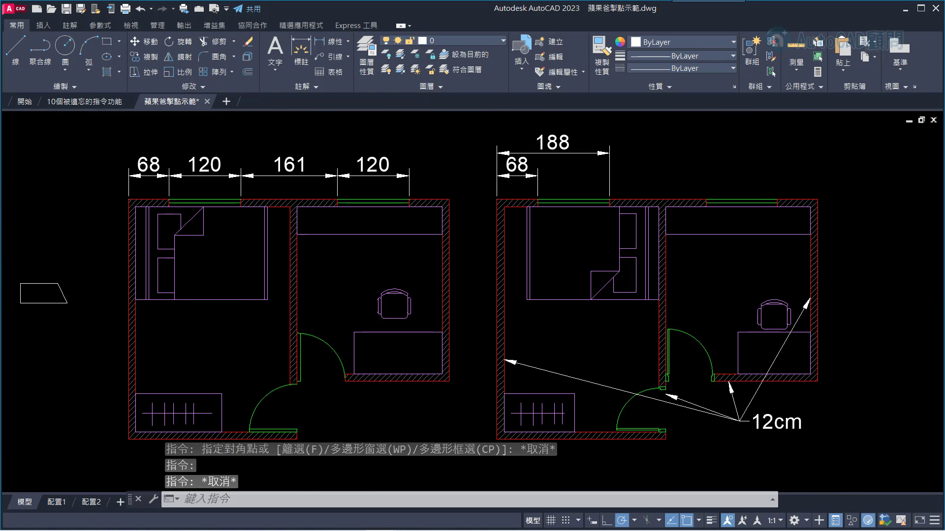
middle_click(476, 288)
middle_click(475, 287)
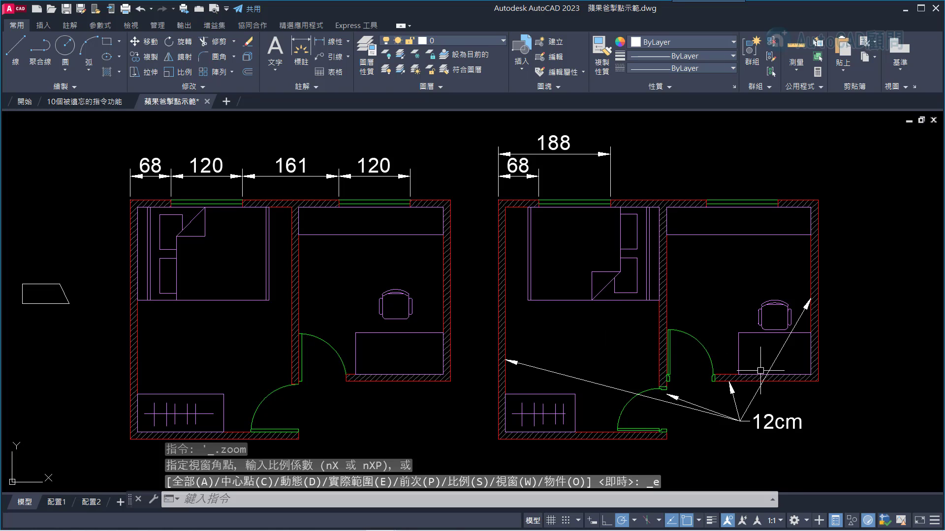